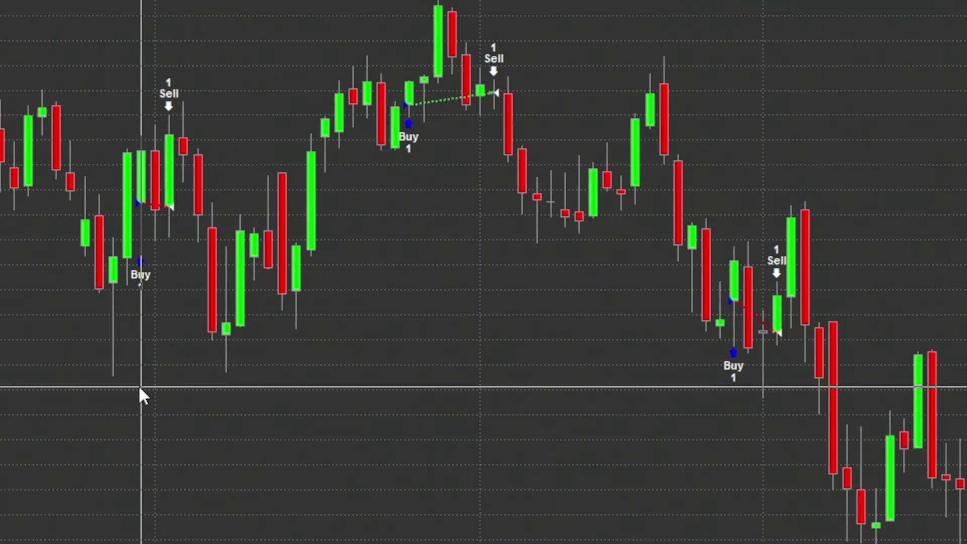
{"action": "mouse_move", "coordinate": [88, 276]}
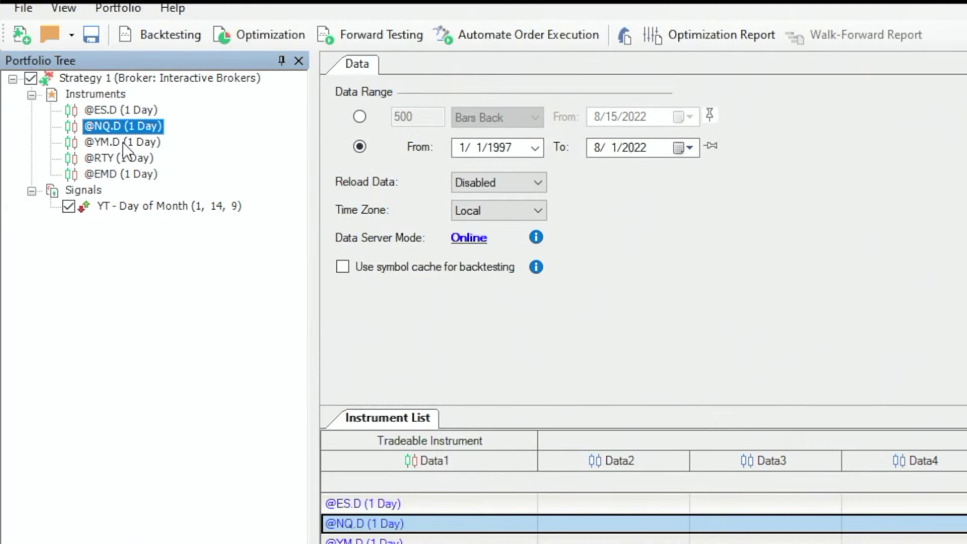
{"action": "left_click", "coordinate": [121, 140]}
{"action": "left_click", "coordinate": [120, 158]}
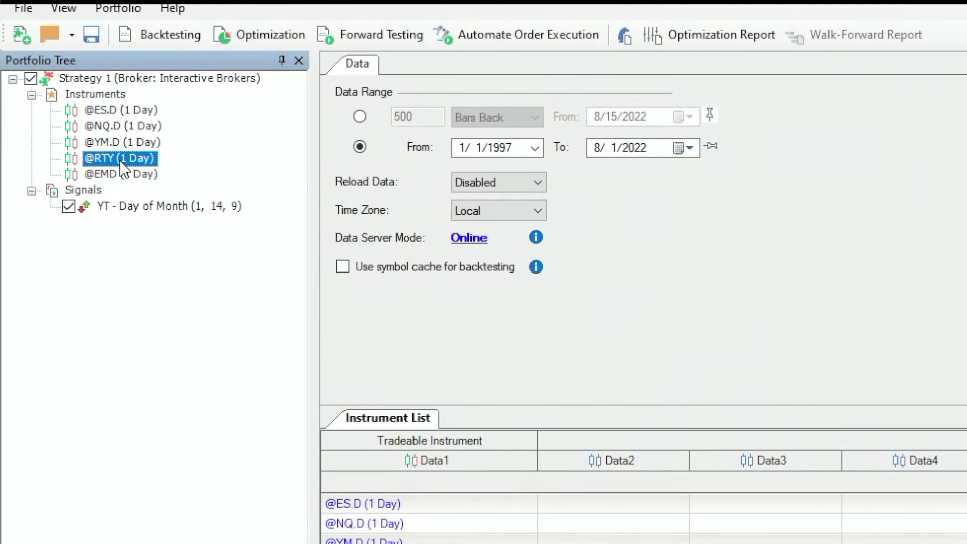
{"action": "left_click", "coordinate": [119, 175]}
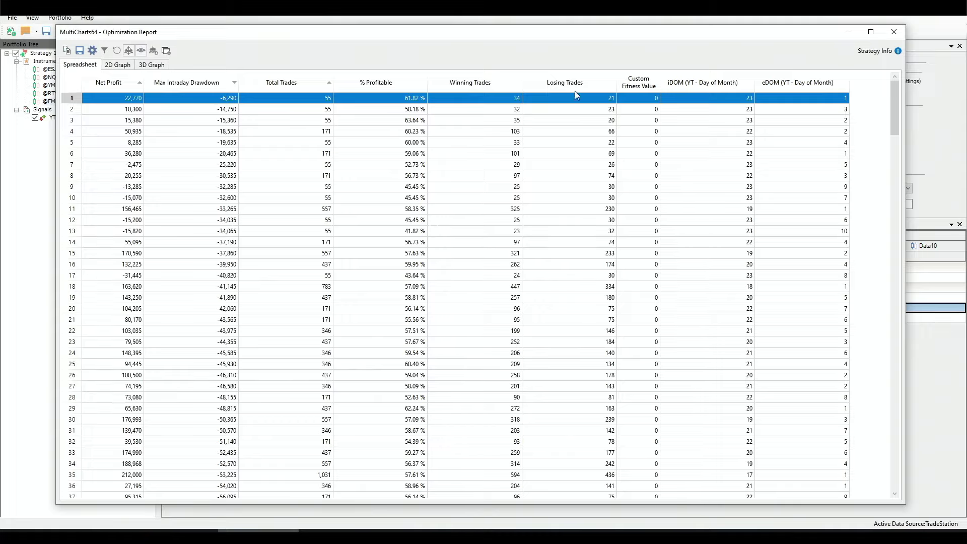
Step: Sort results by net profit, highest first, and inspect rows 94, 95, 96 and 100
{"action": "left_click", "coordinate": [108, 83]}
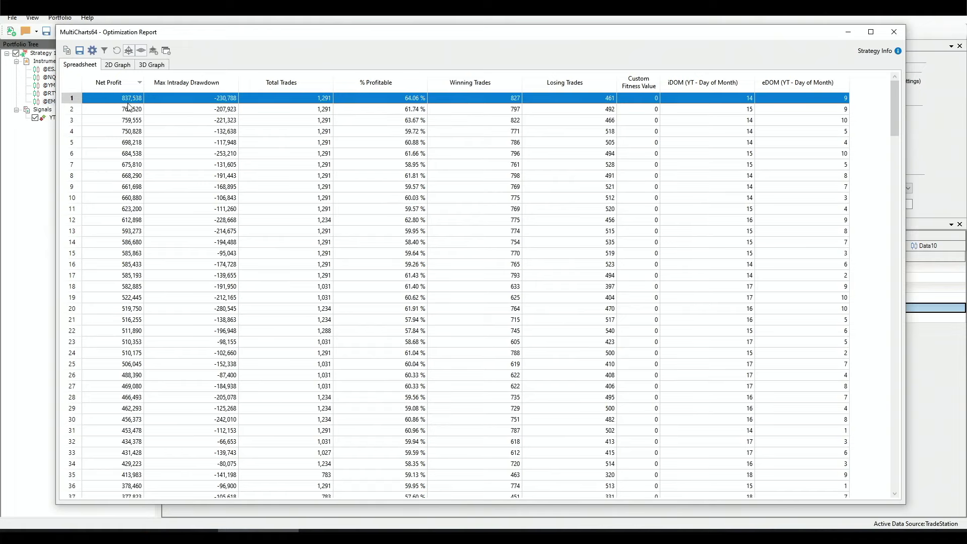
{"action": "scroll", "coordinate": [126, 302], "scroll_direction": "down", "scroll_amount": 20}
{"action": "left_click", "coordinate": [70, 419]}
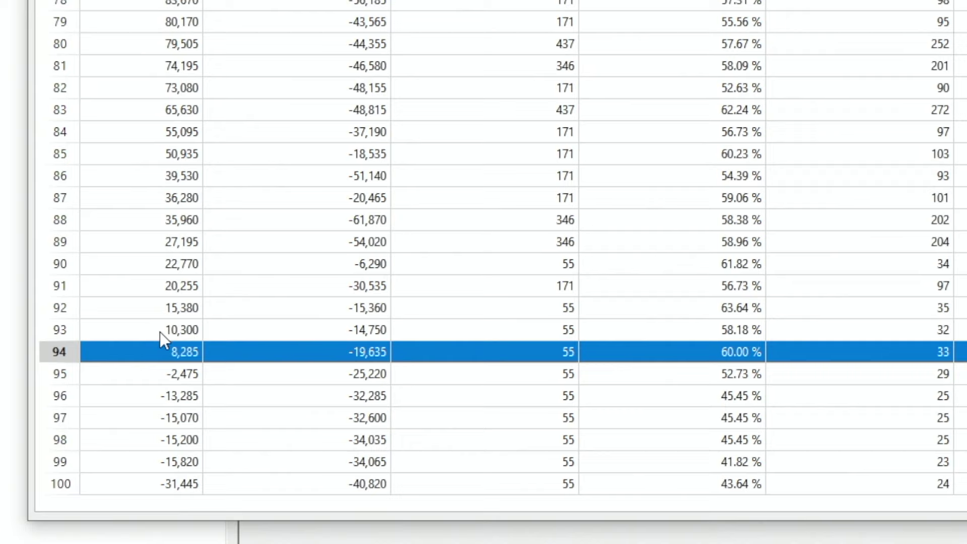
{"action": "left_click", "coordinate": [127, 377]}
{"action": "left_click", "coordinate": [128, 396]}
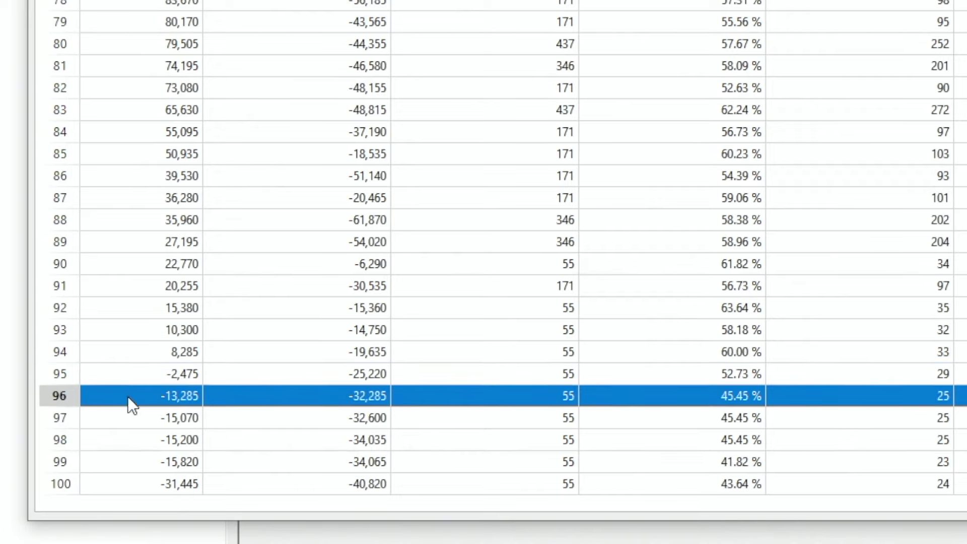
{"action": "left_click", "coordinate": [140, 482]}
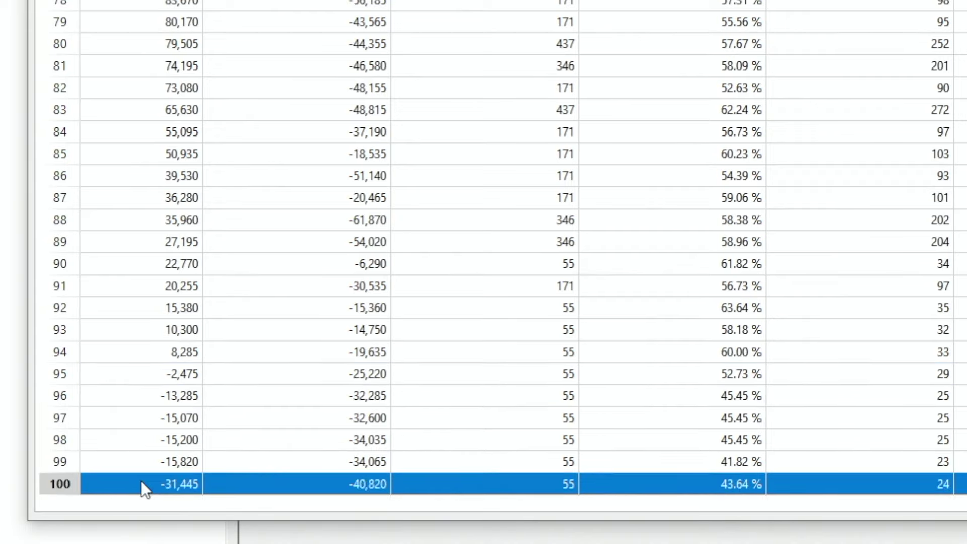
{"action": "left_click", "coordinate": [155, 397]}
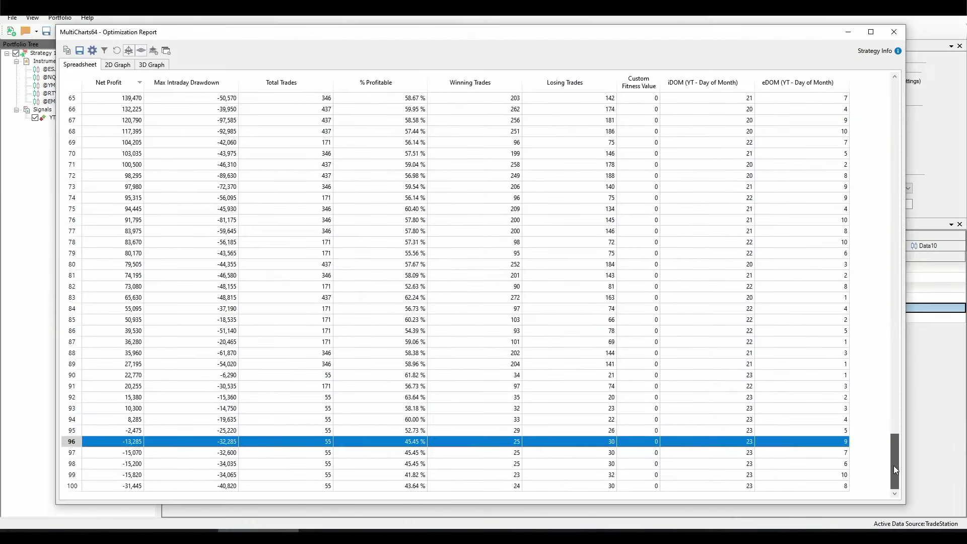
Step: Inspect result row 25, then close the Optimization Report
{"action": "left_click_drag", "start_coordinate": [894, 465], "coordinate": [902, 99]}
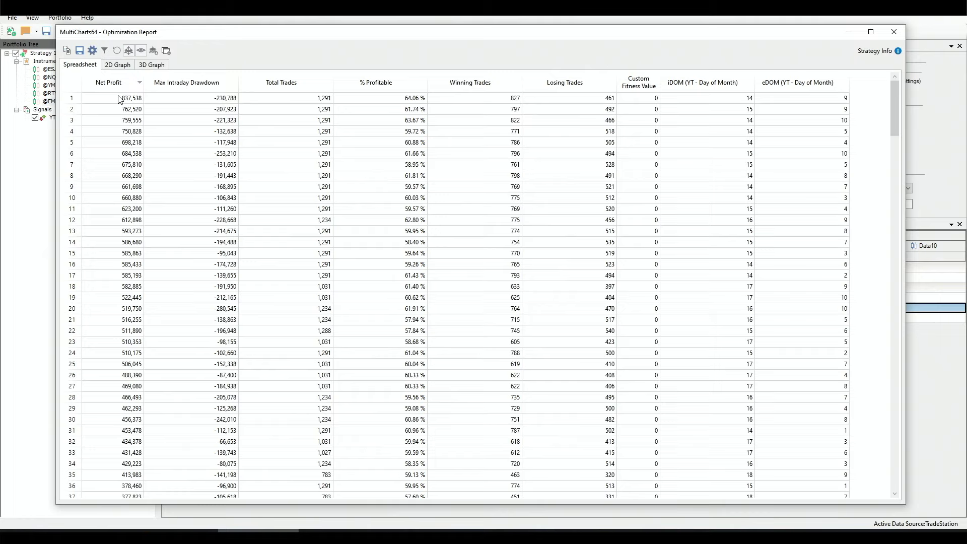
{"action": "left_click", "coordinate": [72, 364]}
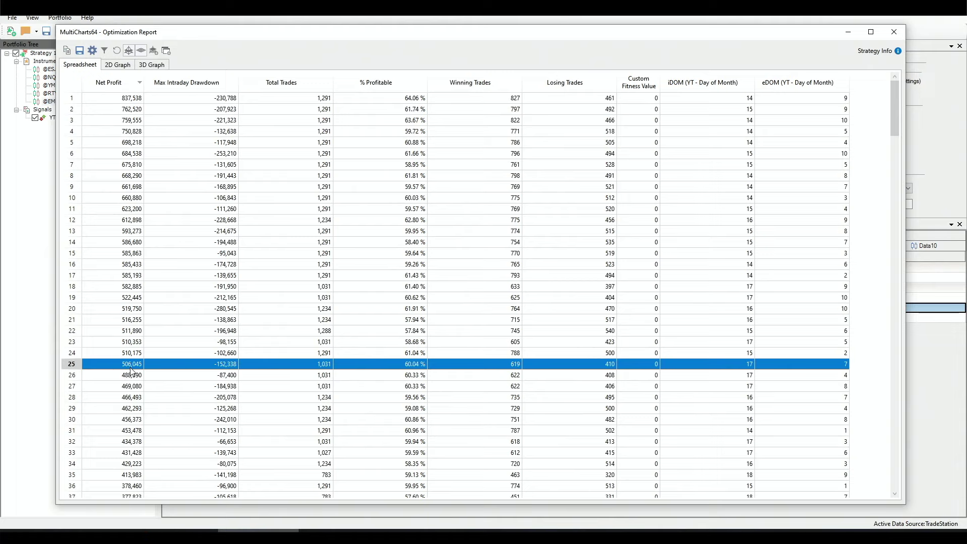
{"action": "key", "text": "alt+F4"}
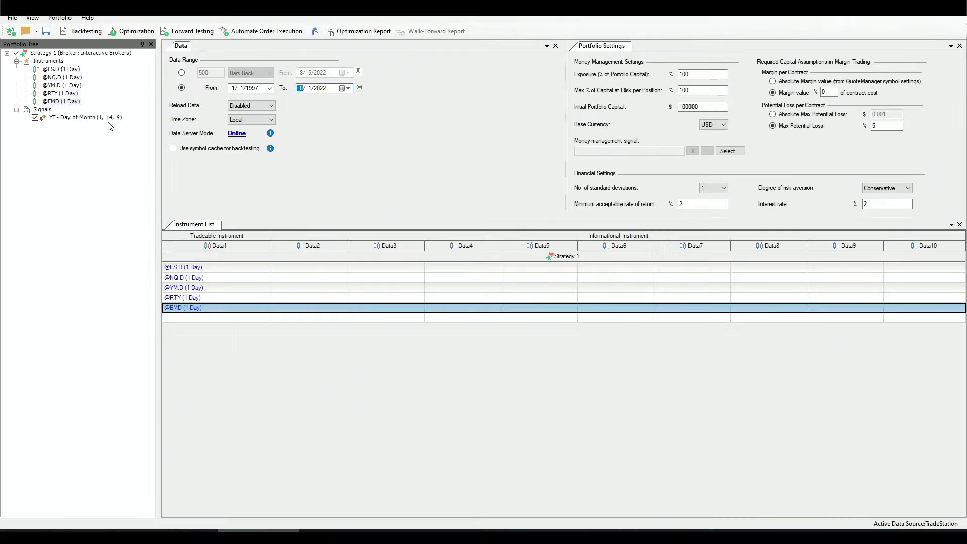
Step: Open the Portfolio Performance Report and view per-symbol net profit under Breakdown by Symbols
{"action": "left_click", "coordinate": [315, 33]}
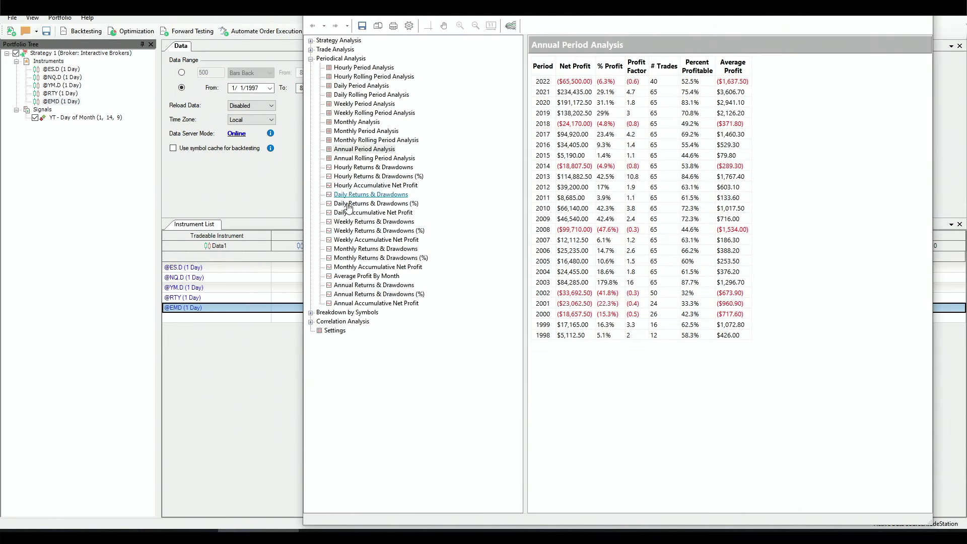
{"action": "left_click", "coordinate": [311, 313]}
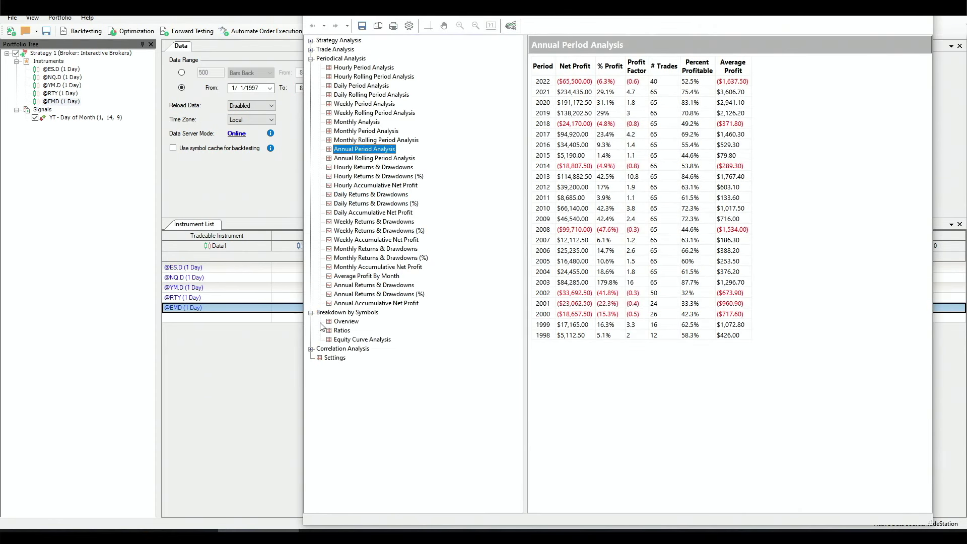
{"action": "left_click", "coordinate": [346, 322]}
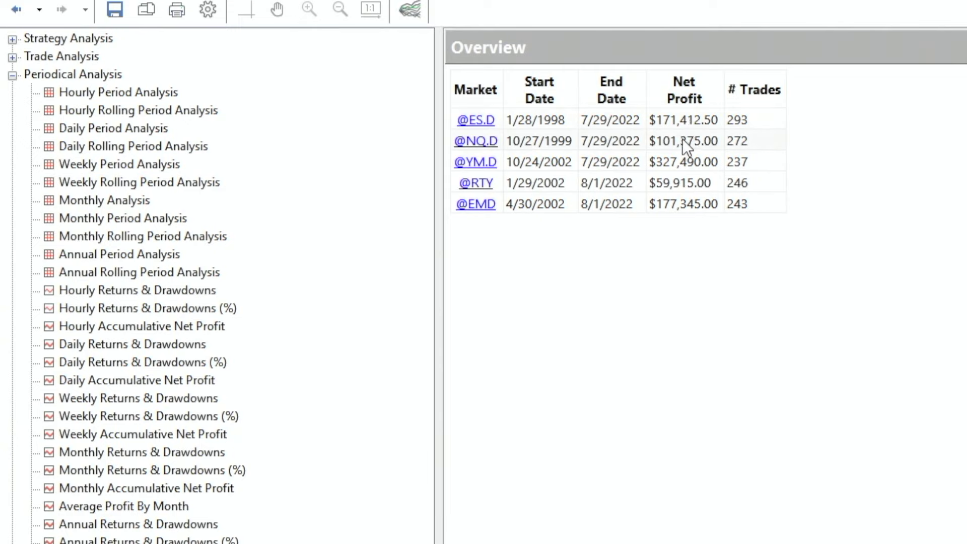
Step: Review Total Trade Analysis, the Performance Summary and the Annual Period Analysis table
{"action": "left_click", "coordinate": [61, 56]}
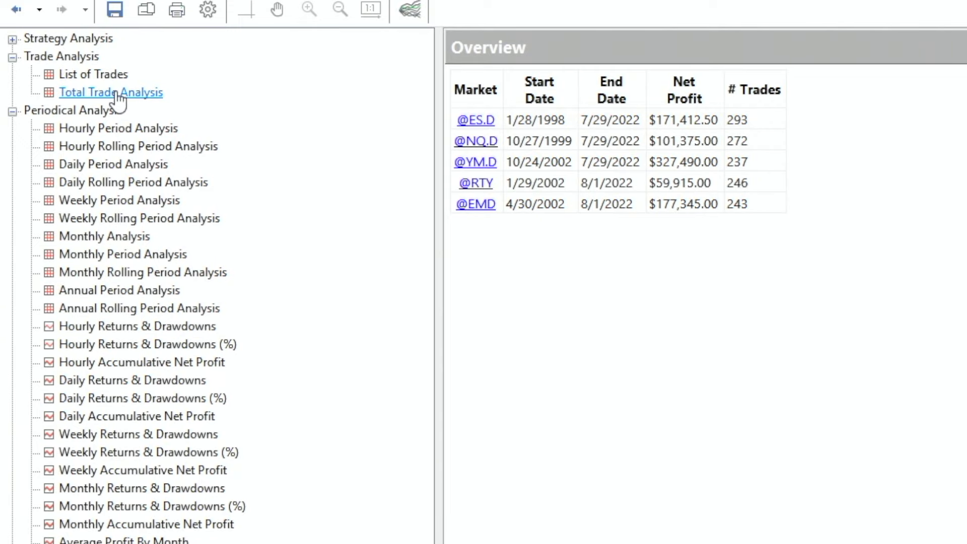
{"action": "left_click", "coordinate": [117, 94]}
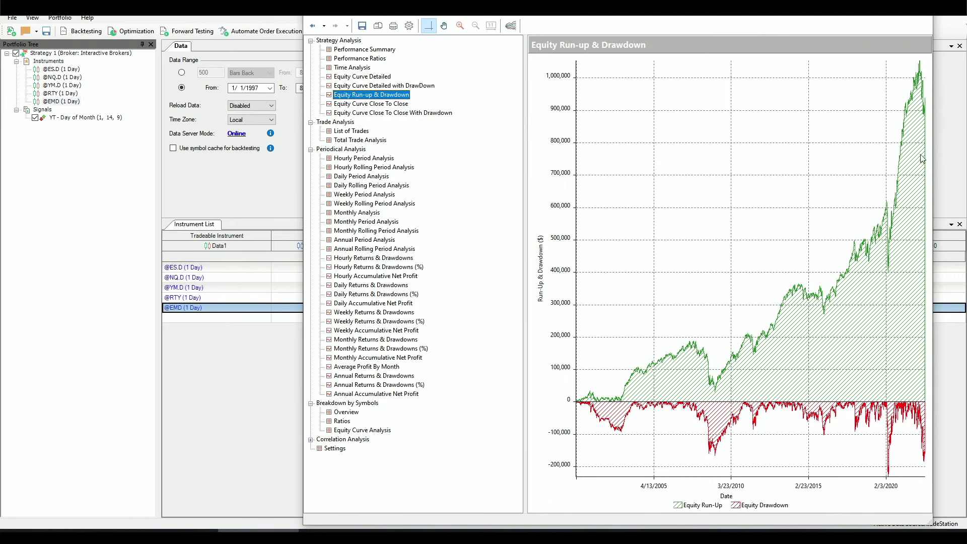
{"action": "left_click", "coordinate": [365, 49]}
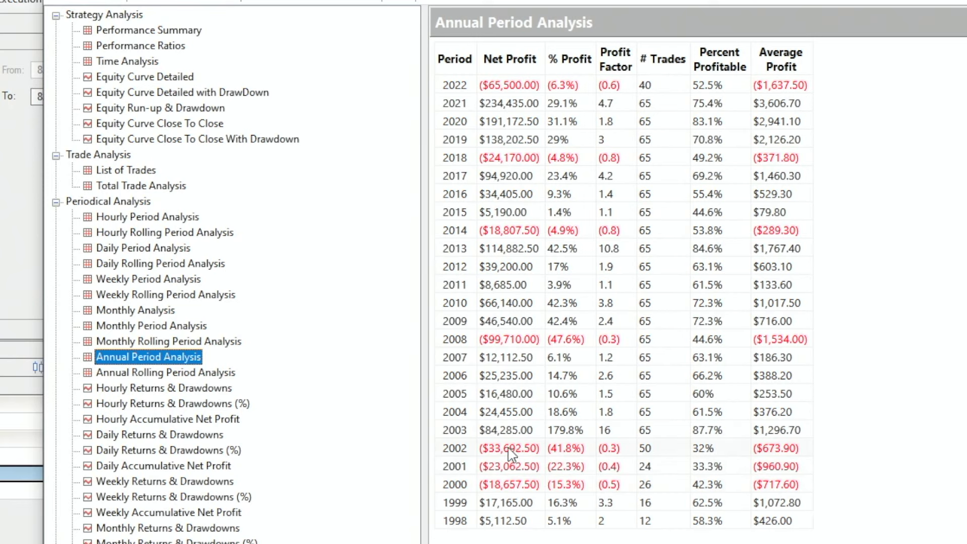
{"action": "left_click", "coordinate": [512, 347]}
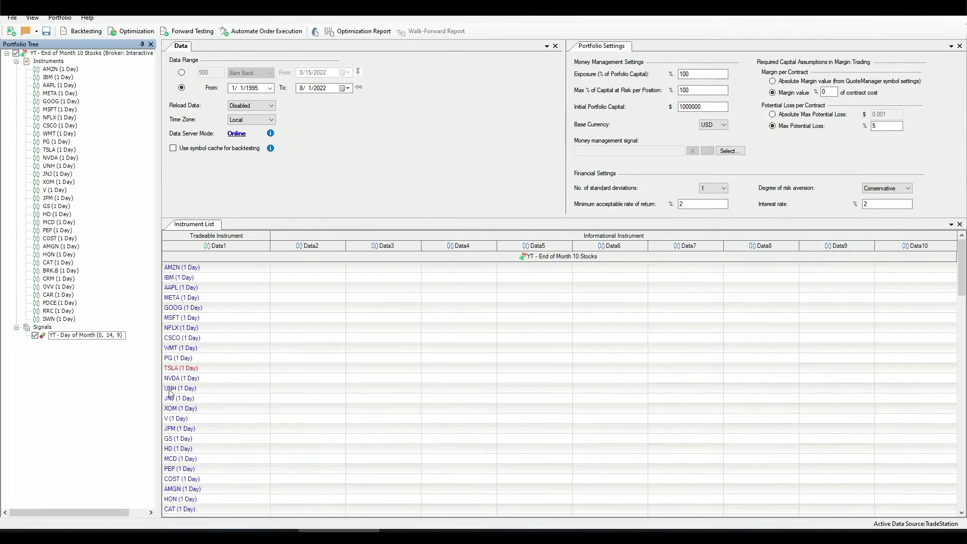
Step: Check the 10 Stocks optimization rows 95–100, then select row 1 (6,902,617, iDOM 14, eDOM 9)
{"action": "left_click", "coordinate": [315, 32]}
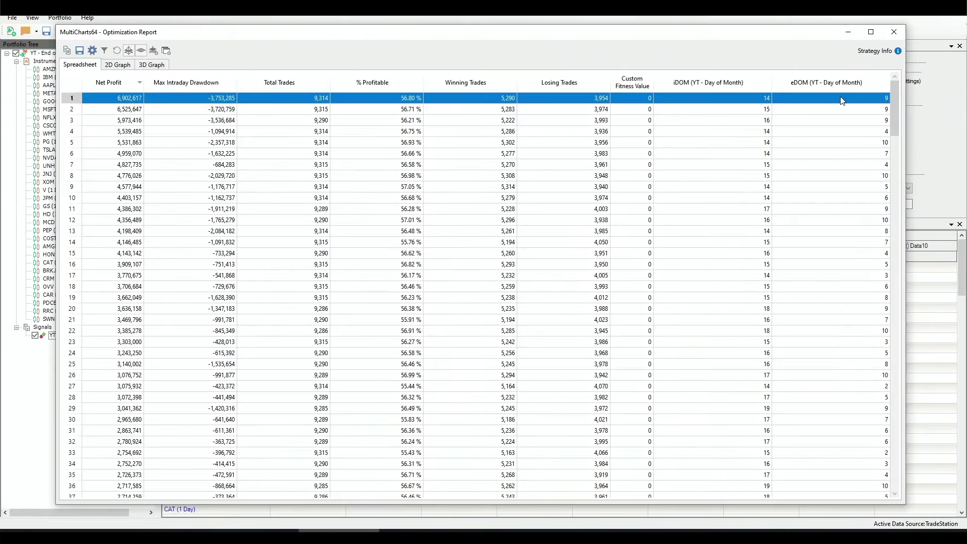
{"action": "left_click_drag", "start_coordinate": [892, 101], "coordinate": [907, 459]}
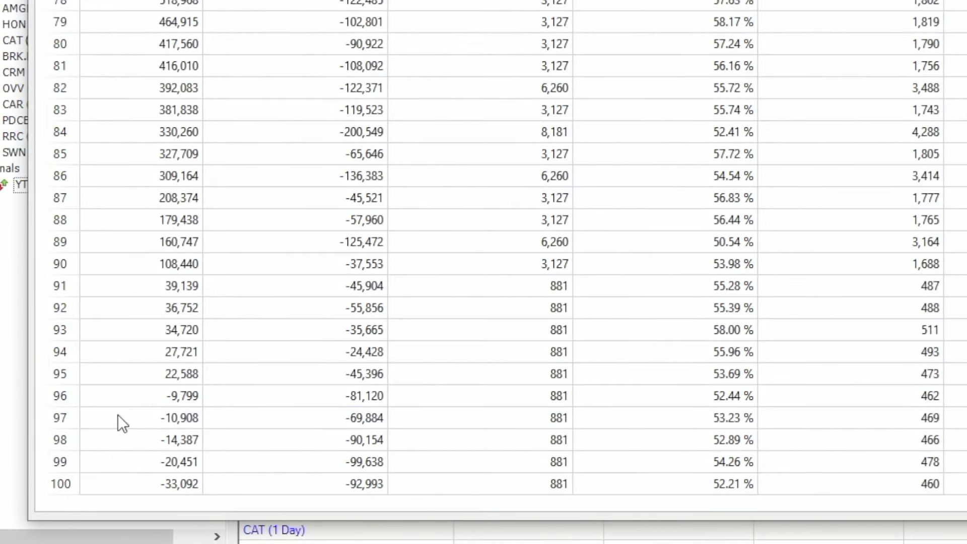
{"action": "left_click", "coordinate": [93, 442]}
{"action": "left_click", "coordinate": [128, 378]}
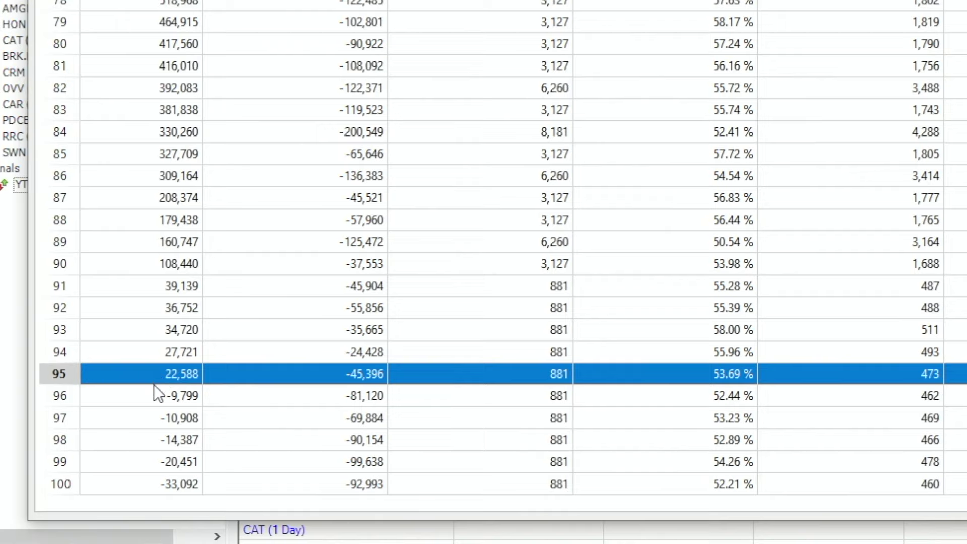
{"action": "left_click", "coordinate": [138, 395]}
{"action": "left_click", "coordinate": [131, 420]}
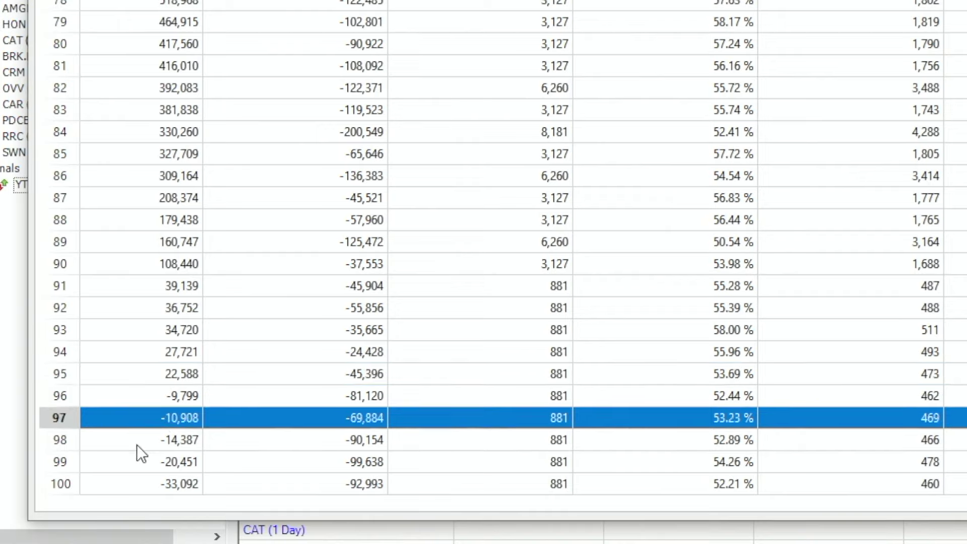
{"action": "left_click", "coordinate": [137, 444]}
{"action": "left_click", "coordinate": [139, 462]}
{"action": "left_click", "coordinate": [142, 484]}
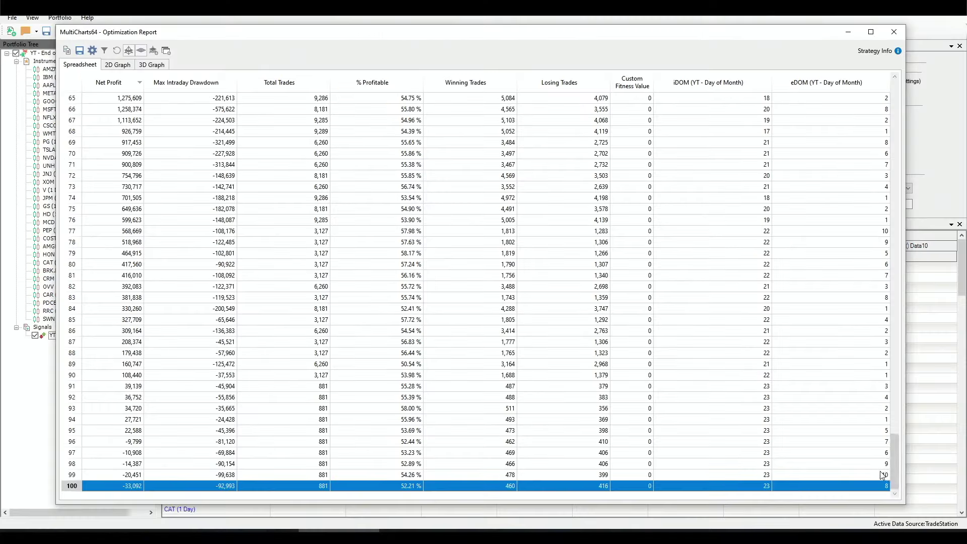
{"action": "scroll", "coordinate": [110, 108], "scroll_direction": "up", "scroll_amount": 20}
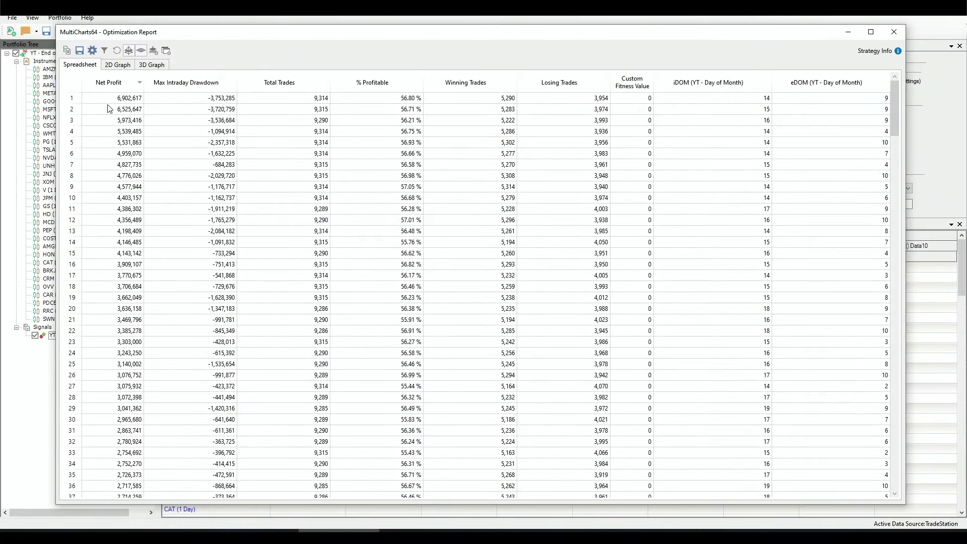
{"action": "left_click", "coordinate": [107, 101]}
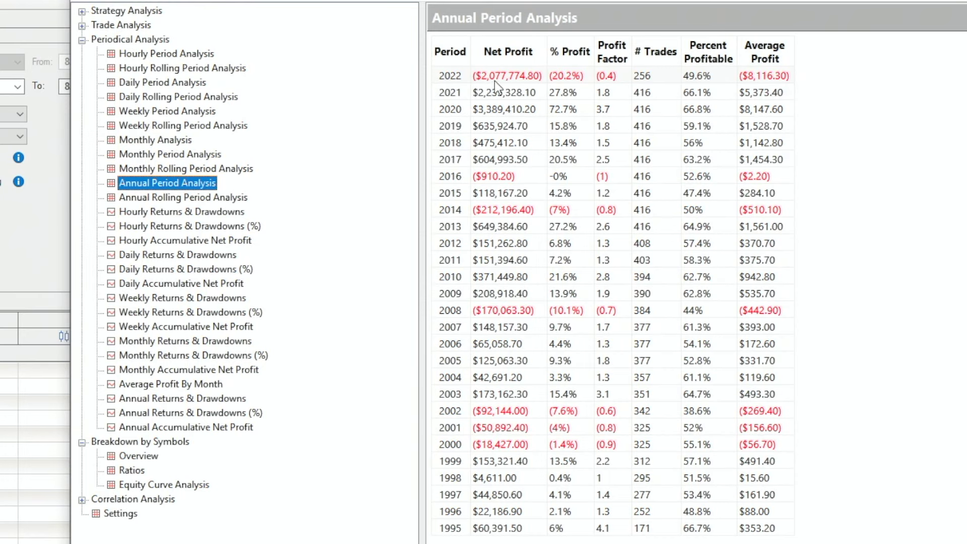
Step: Expand the Strategy Analysis group and show the Performance Summary report
{"action": "left_click", "coordinate": [82, 11]}
{"action": "left_click", "coordinate": [151, 26]}
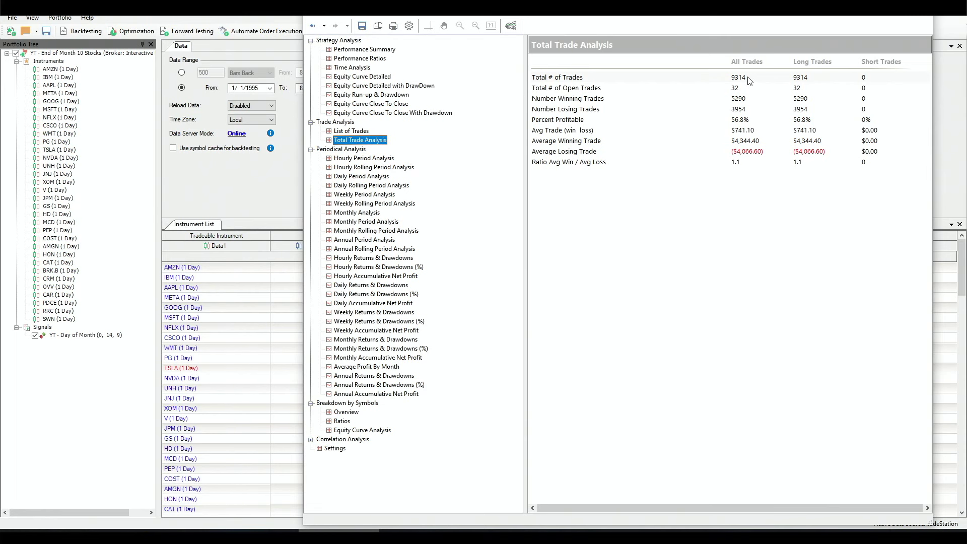
Step: Display the selected stock's Equity Run-up & Drawdown chart
{"action": "key", "text": "Up"}
{"action": "key", "text": "Up"}
{"action": "key", "text": "Up"}
{"action": "key", "text": "Up"}
{"action": "key", "text": "Up"}
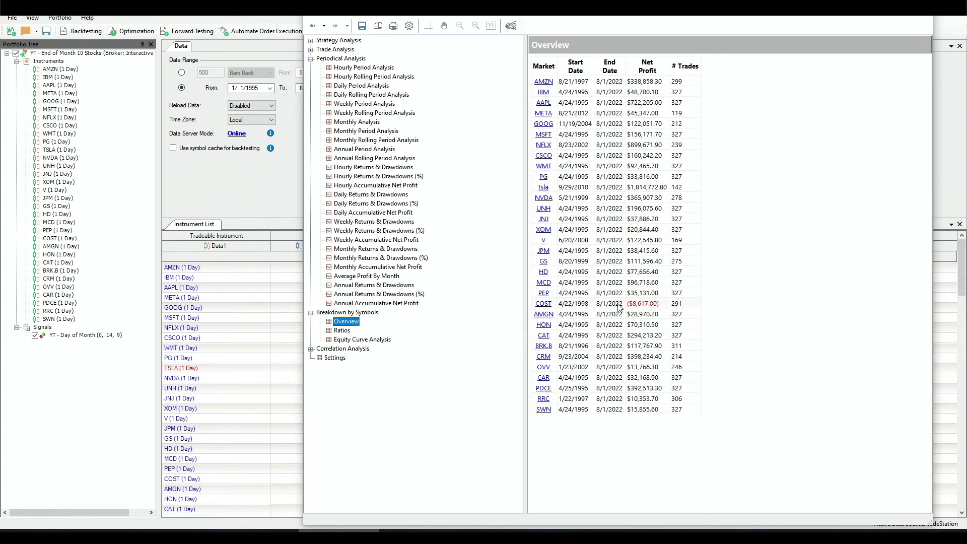
{"action": "left_click", "coordinate": [544, 306]}
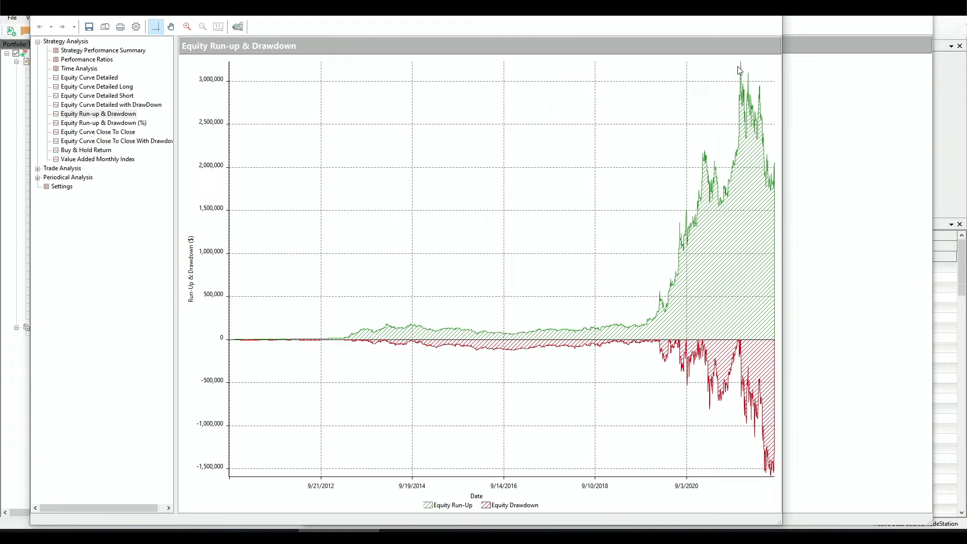
Step: Close the single-stock Equity Run-up & Drawdown report window
{"action": "left_click", "coordinate": [775, 16]}
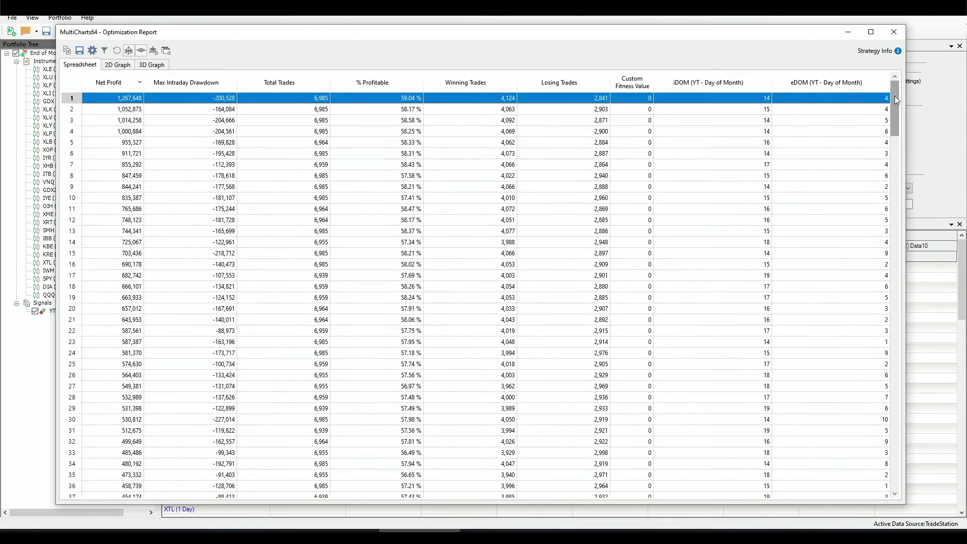
Step: Inspect ETF results rows 88 and 100, then apply row 1's inputs (0, 14, 4) to the signal
{"action": "left_click_drag", "start_coordinate": [896, 100], "coordinate": [893, 494]}
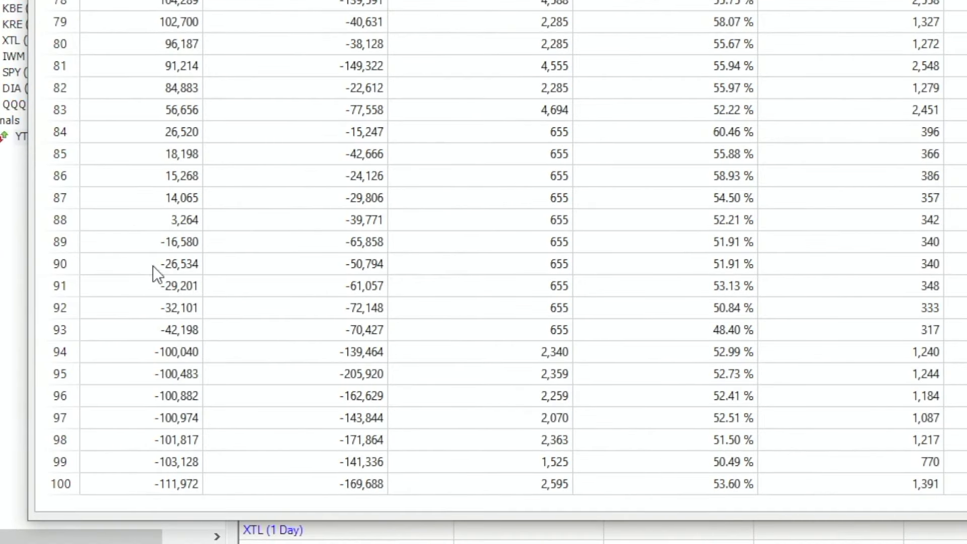
{"action": "left_click", "coordinate": [117, 223]}
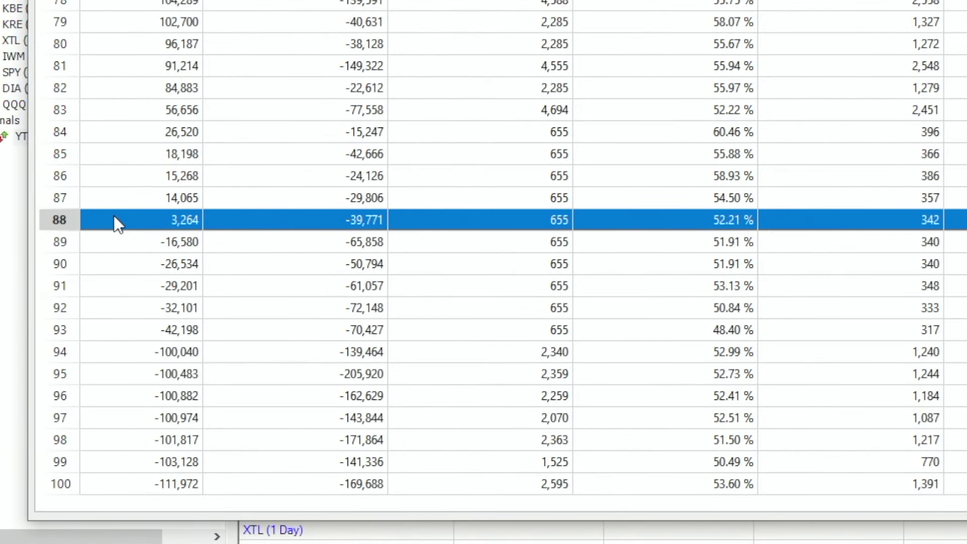
{"action": "left_click", "coordinate": [134, 488]}
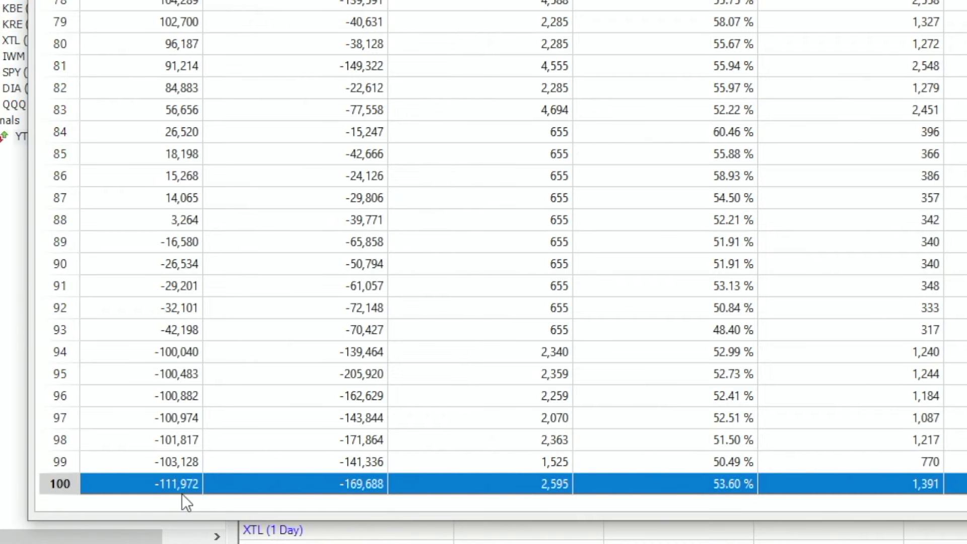
{"action": "scroll", "coordinate": [134, 302], "scroll_direction": "up", "scroll_amount": 20}
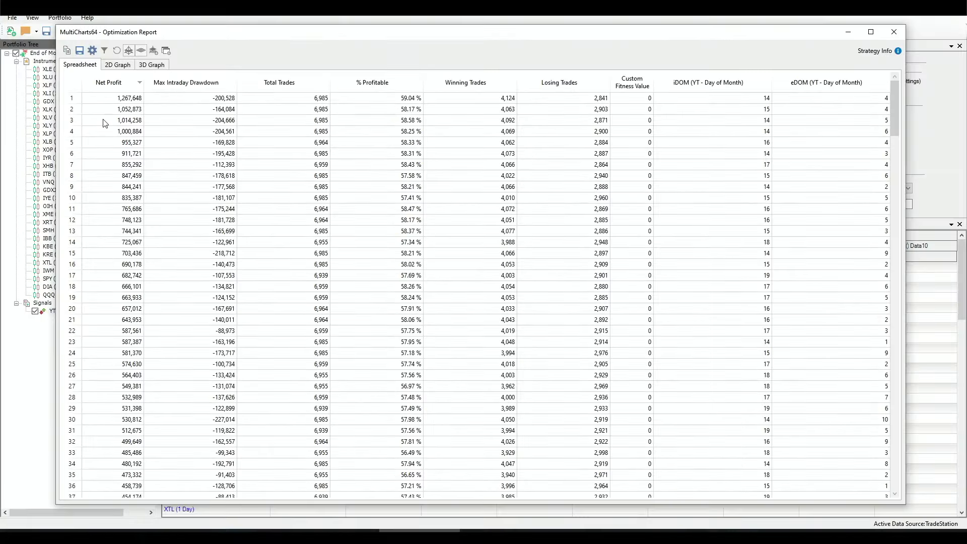
{"action": "left_click", "coordinate": [114, 98]}
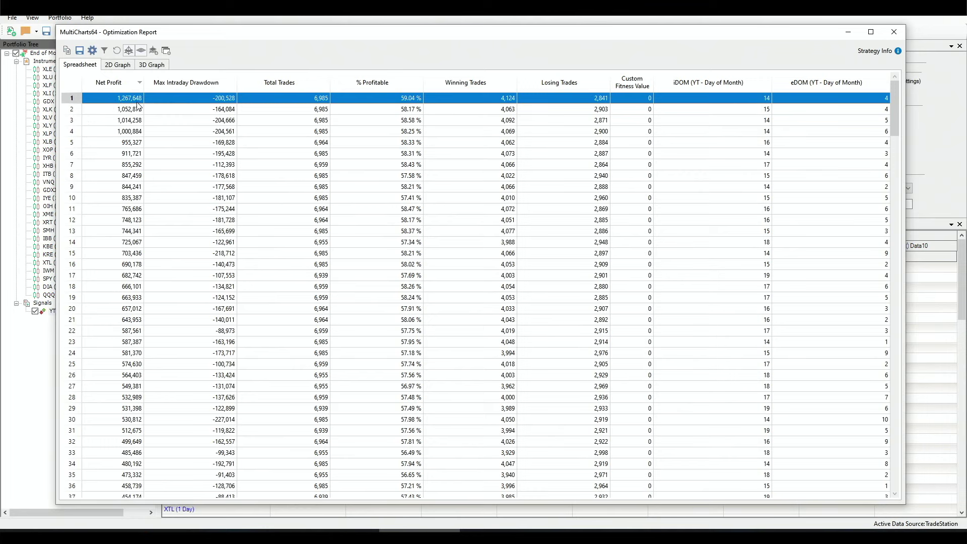
{"action": "double_click", "coordinate": [137, 101]}
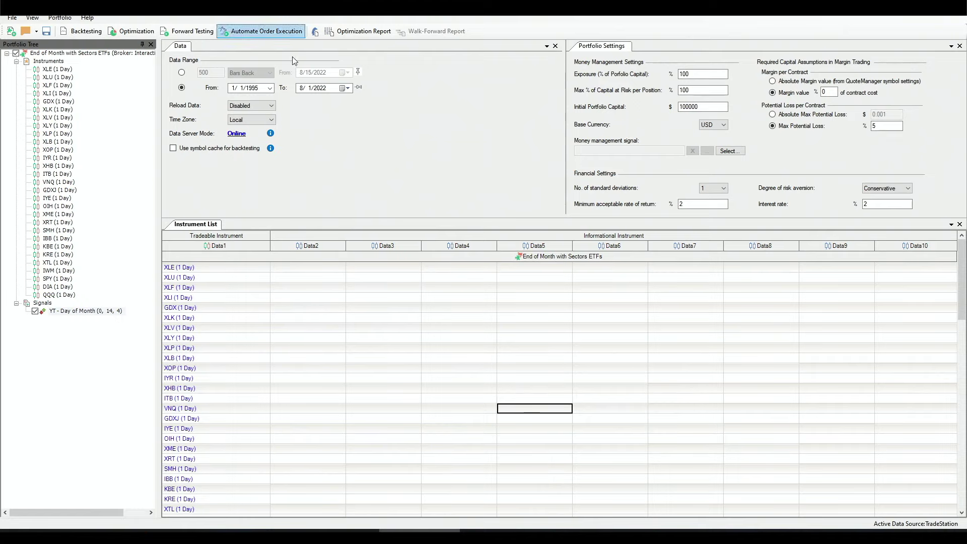
Step: Cycle through the 10 Stocks and Strategy 1 portfolios, then reopen the Sectors ETFs optimization results
{"action": "left_click", "coordinate": [339, 530]}
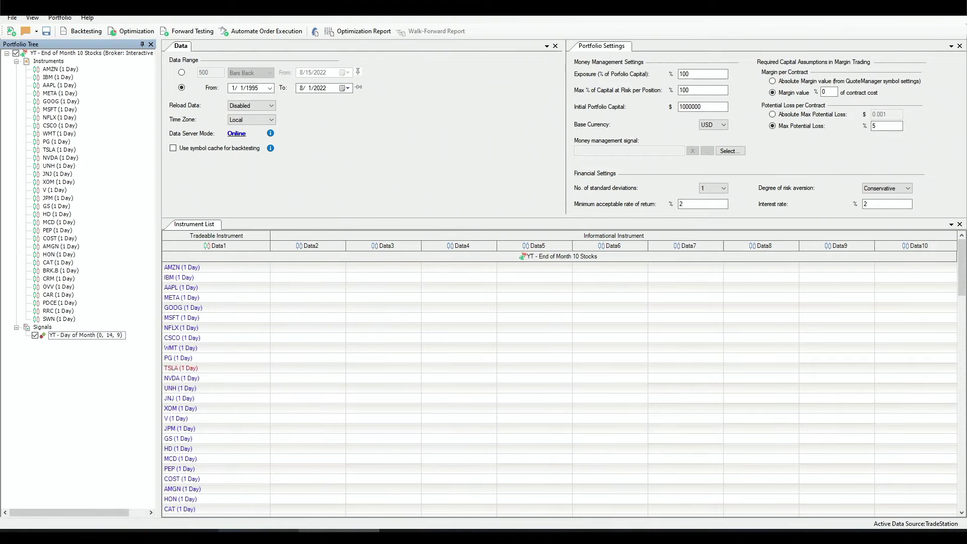
{"action": "left_click", "coordinate": [258, 530]}
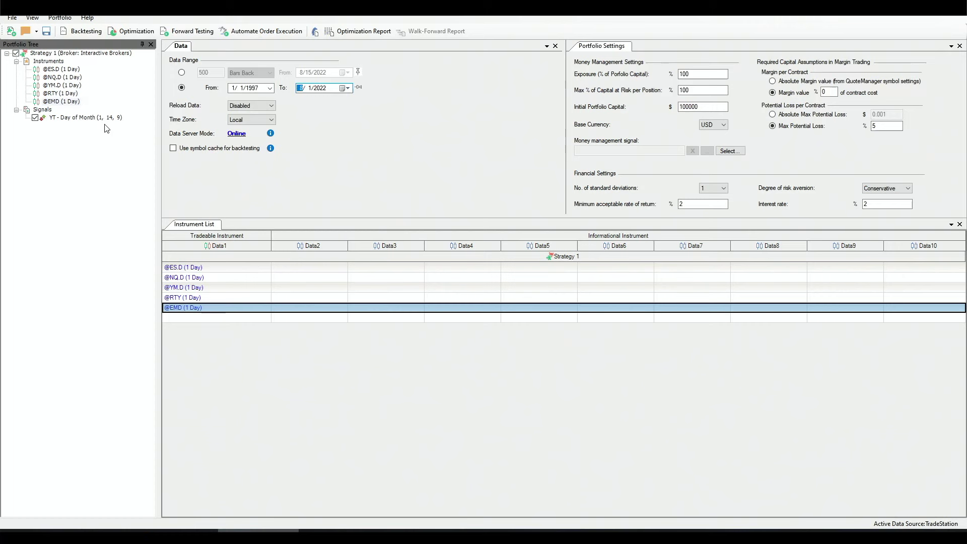
{"action": "left_click", "coordinate": [419, 530]}
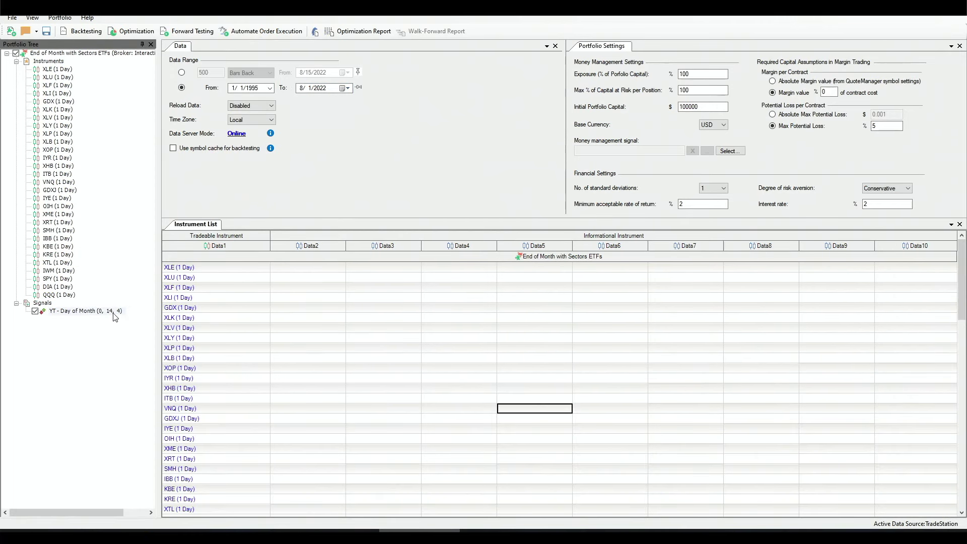
{"action": "left_click", "coordinate": [358, 31]}
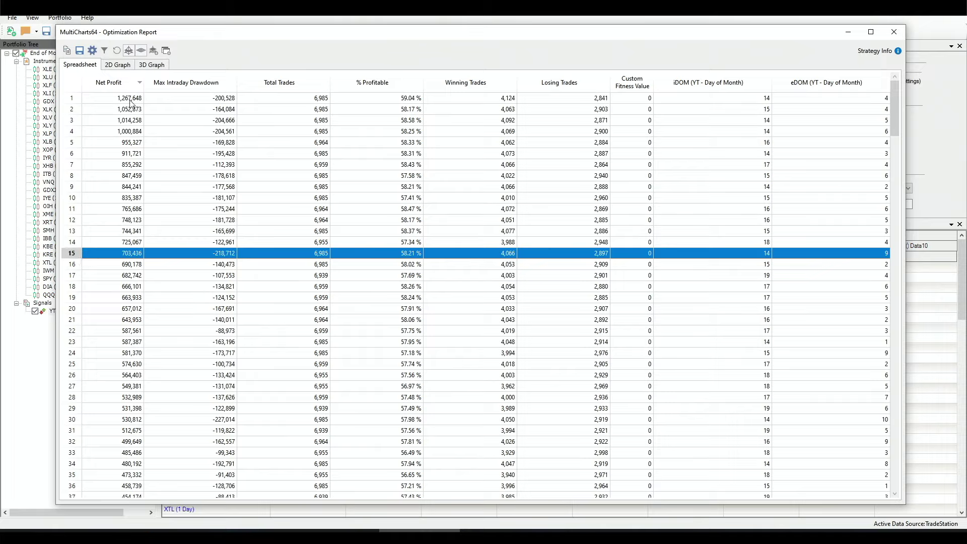
Step: Open the chosen result's performance report and drill into XLF's detailed per-symbol report
{"action": "double_click", "coordinate": [122, 255]}
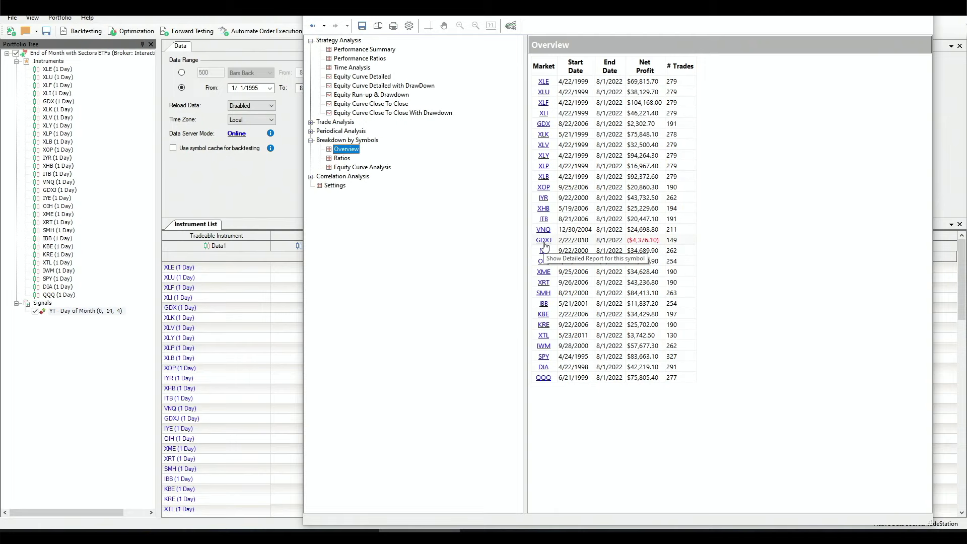
{"action": "left_click", "coordinate": [807, 244]}
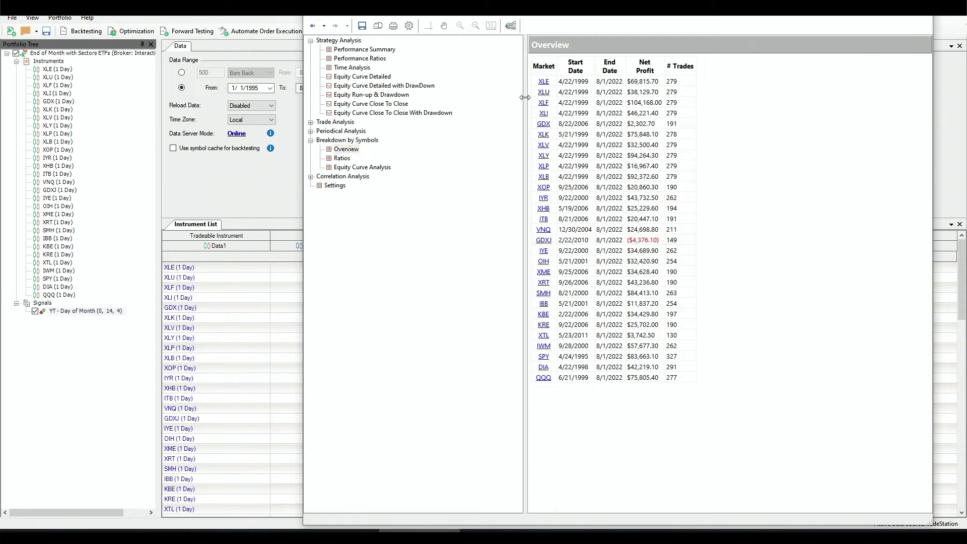
{"action": "left_click", "coordinate": [542, 103]}
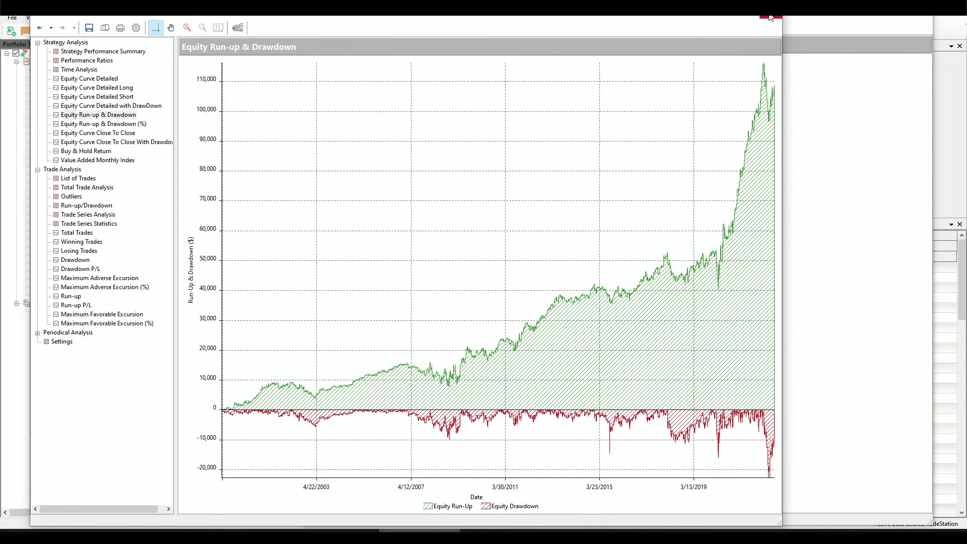
Step: Return from XLF's report to the ETF portfolio's Annual Period Analysis covering 1995–2022
{"action": "left_click", "coordinate": [771, 17]}
{"action": "left_click", "coordinate": [310, 131]}
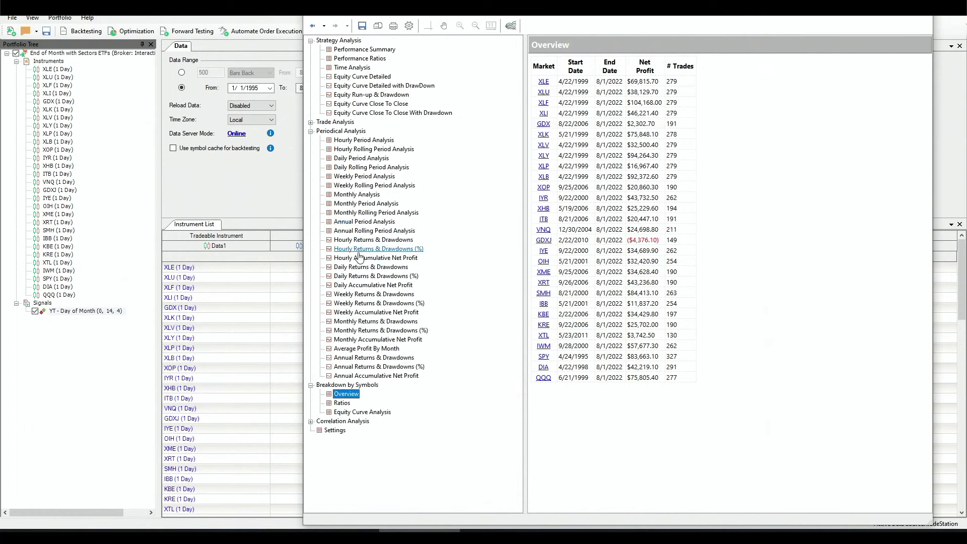
{"action": "left_click", "coordinate": [378, 222]}
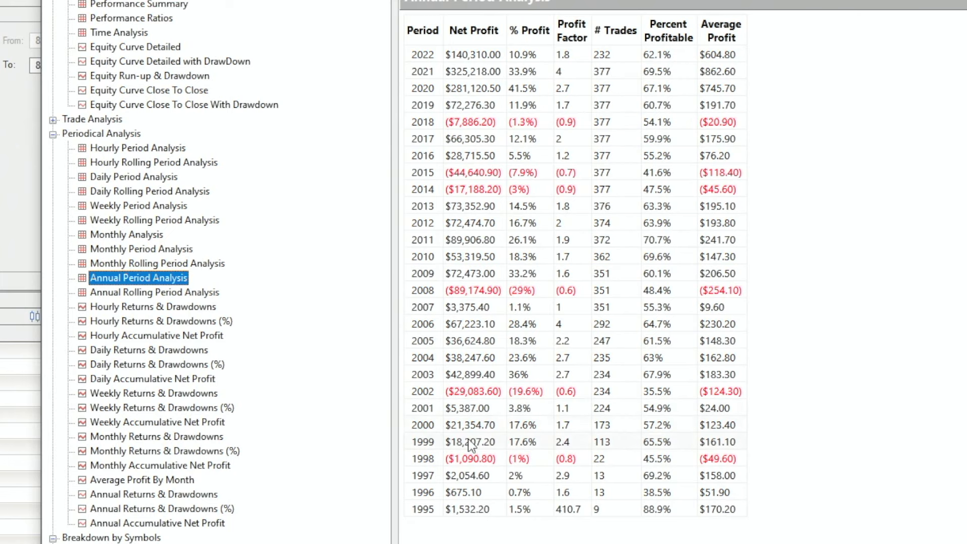
{"action": "left_click", "coordinate": [469, 300]}
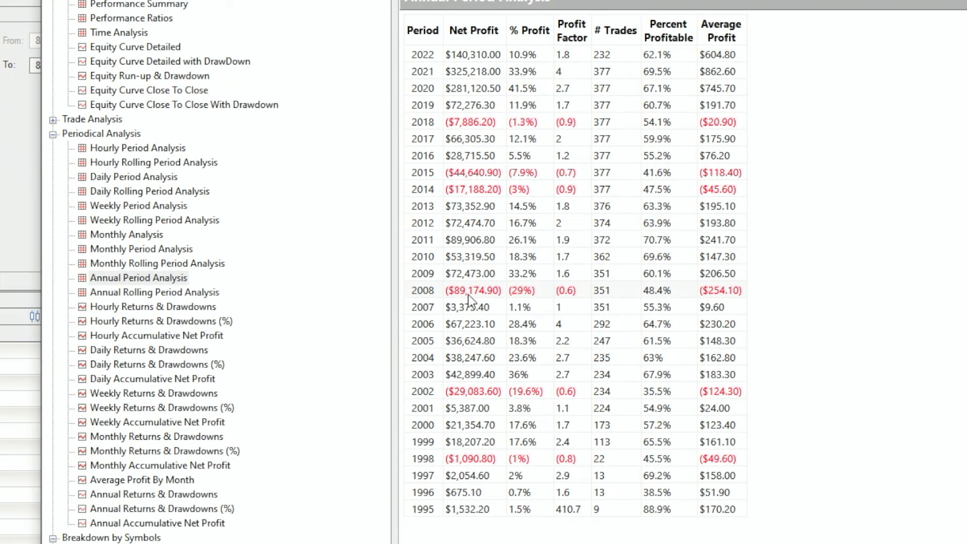